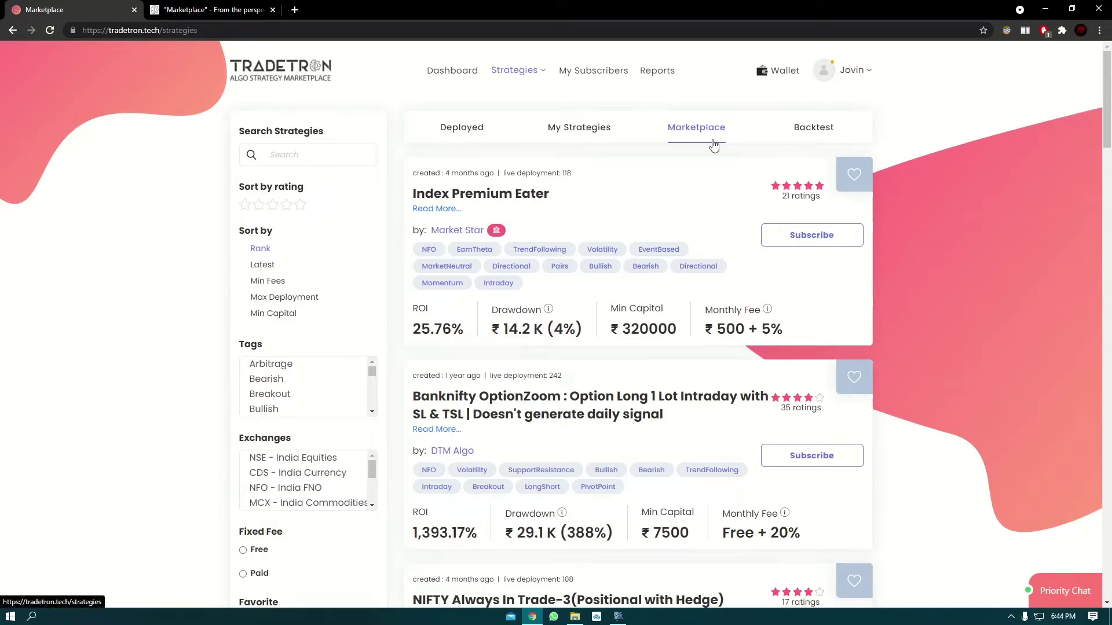
Open and dismiss the strategy sections list, then scroll through the marketplace listing.
click(528, 75)
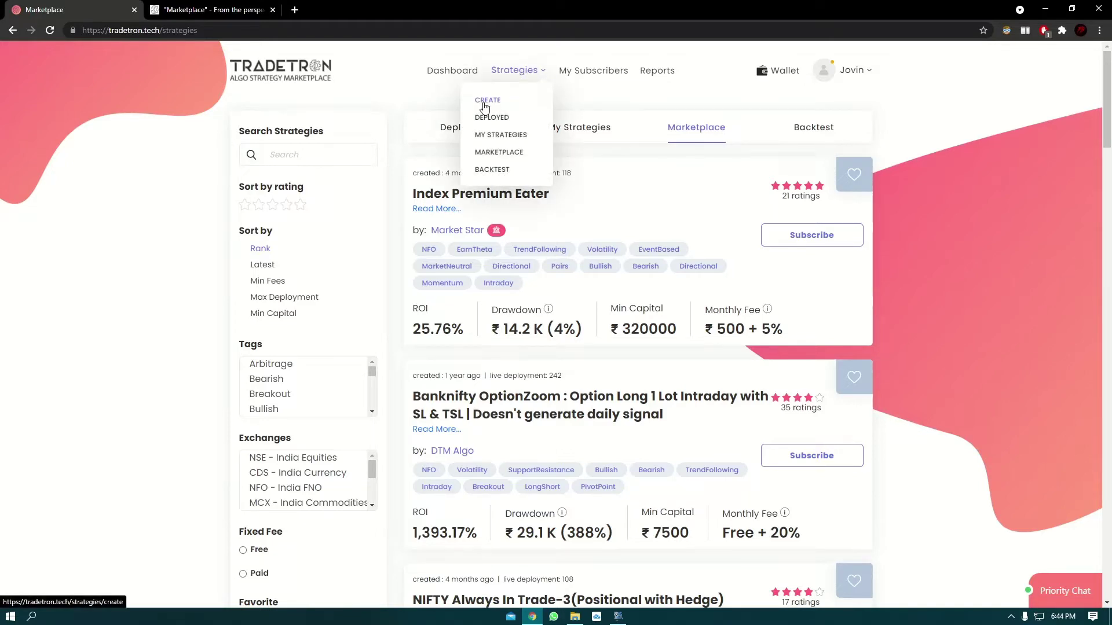
click(653, 162)
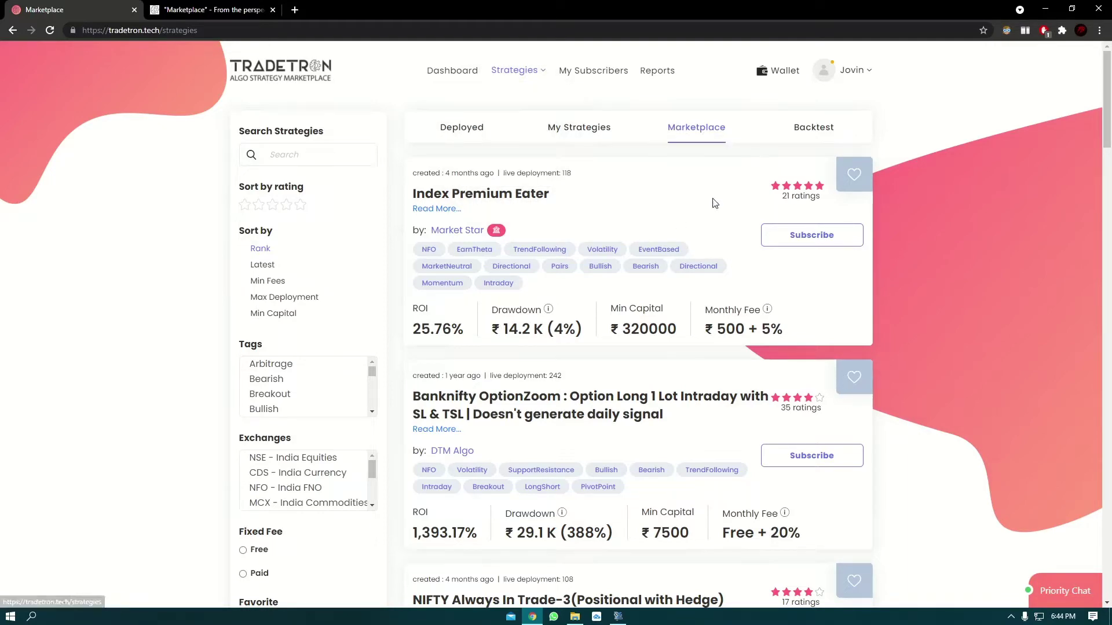
scroll(714, 195, down, 5)
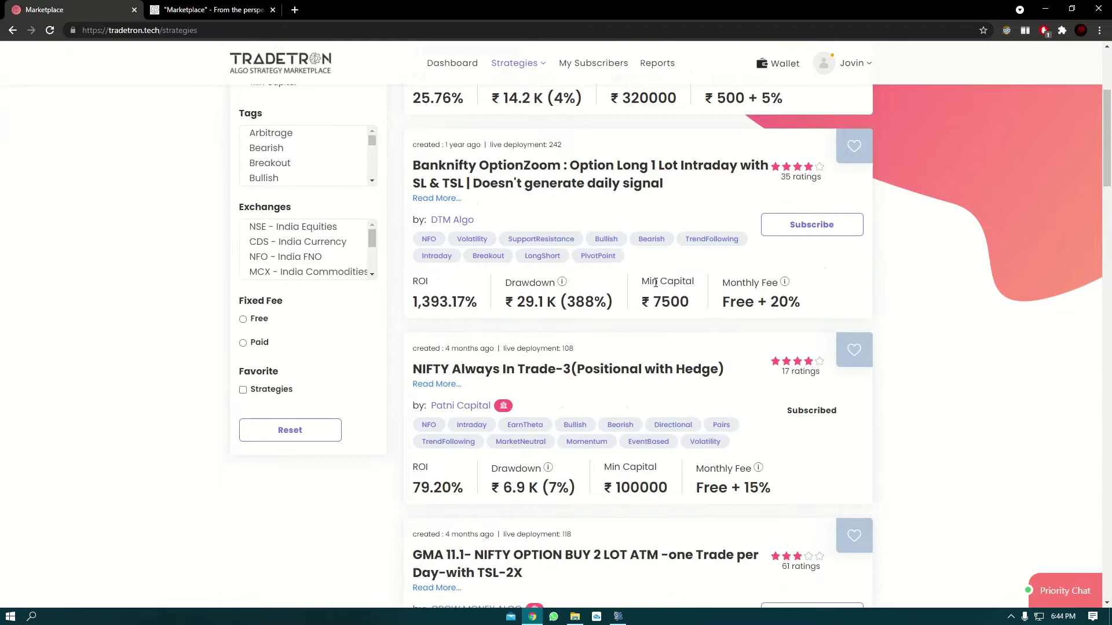
scroll(689, 232, up, 5)
scroll(689, 231, down, 2)
scroll(676, 282, down, 1)
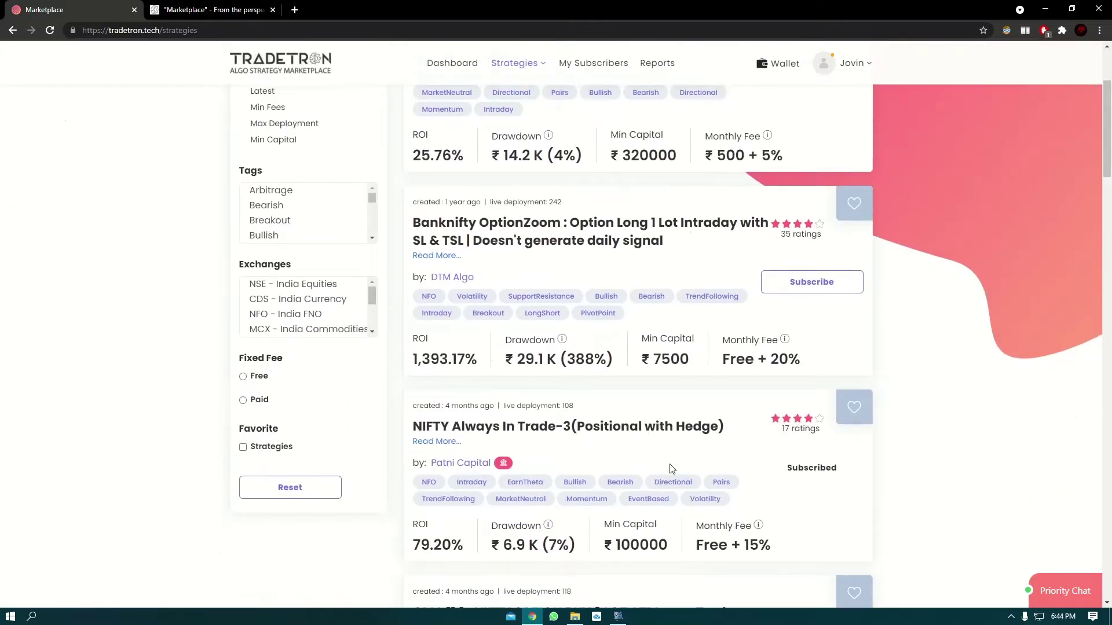
scroll(672, 468, up, 3)
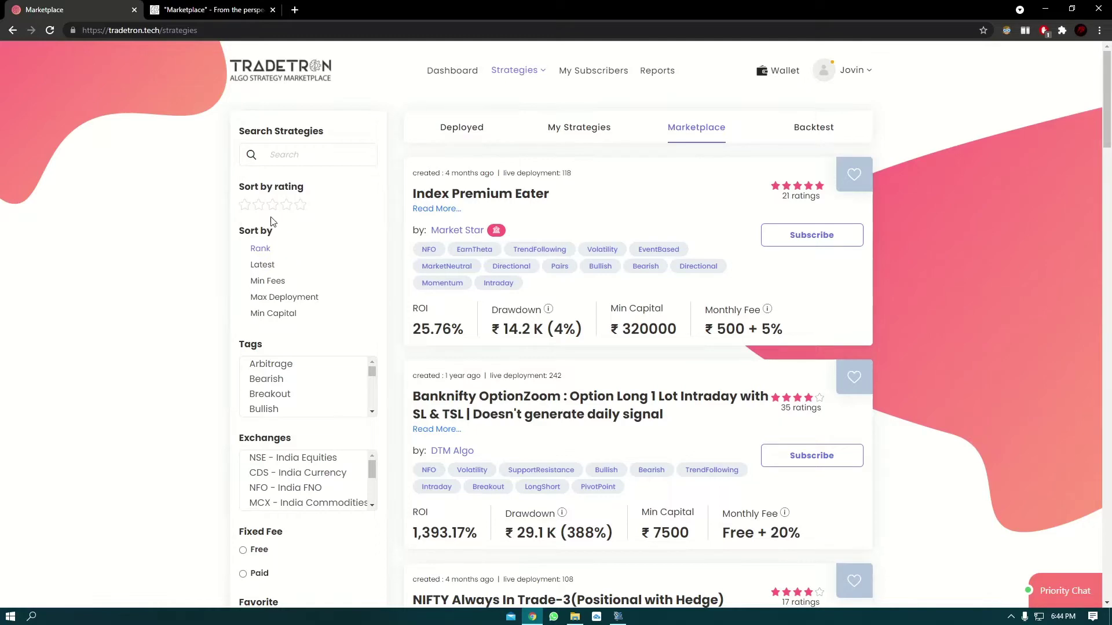
scroll(280, 238, down, 3)
scroll(285, 422, up, 3)
Filter the marketplace to a three-star rating and the MCX - India Commodities exchange.
click(286, 204)
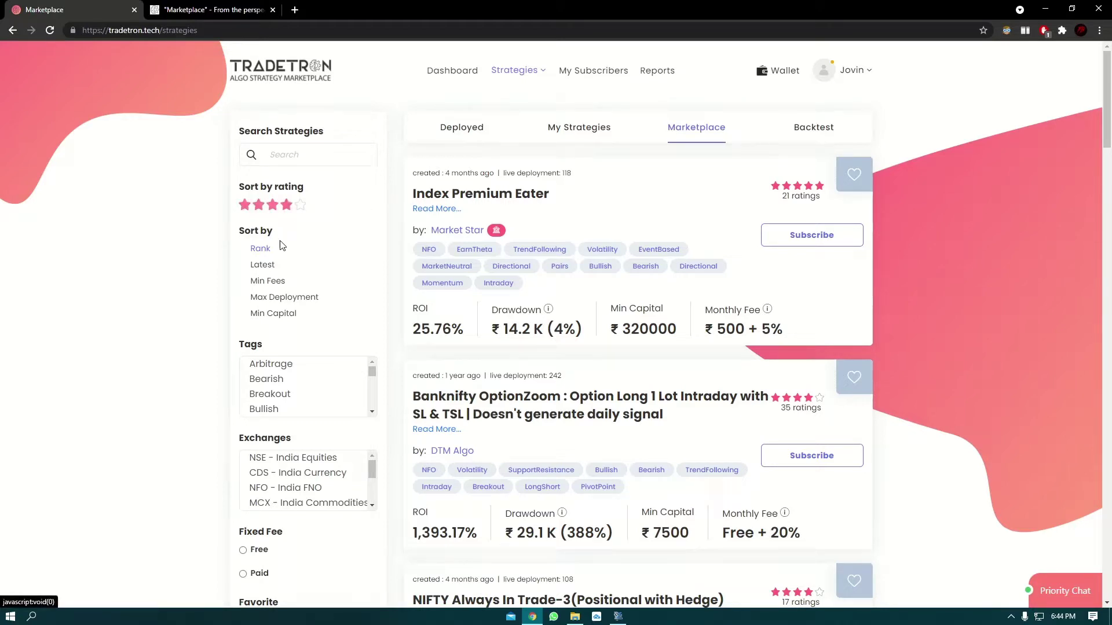
click(272, 205)
scroll(707, 203, down, 6)
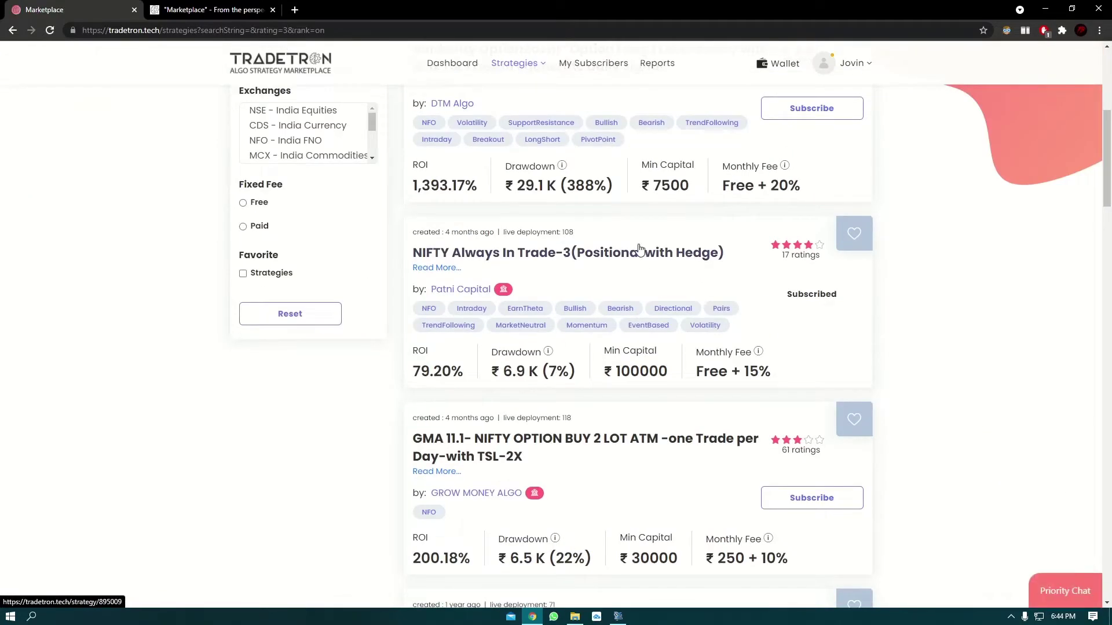
scroll(666, 260, down, 10)
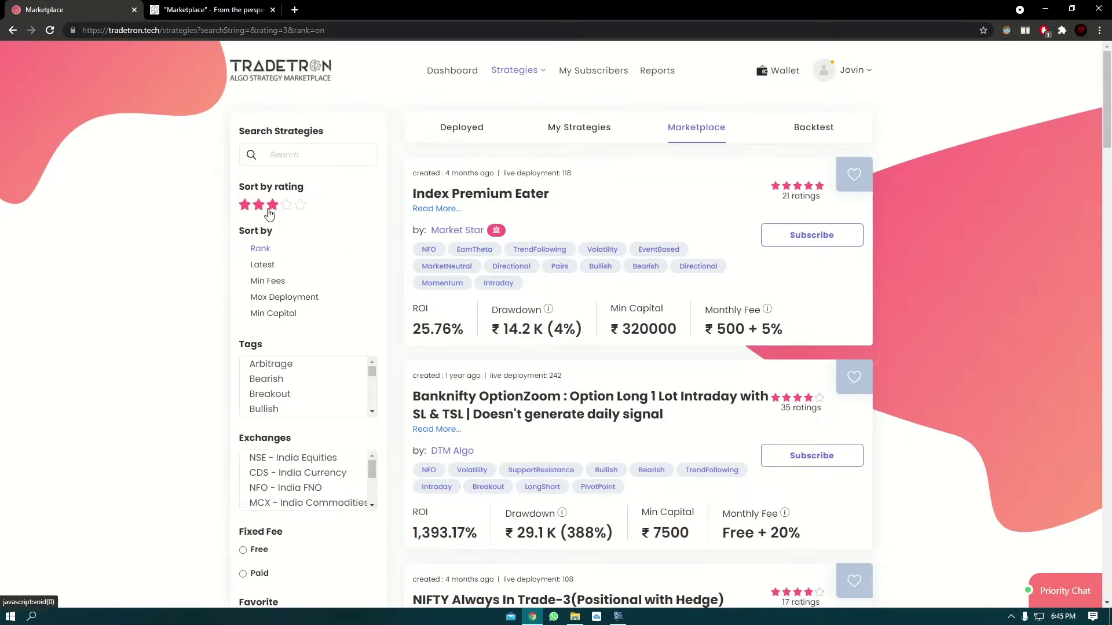
click(282, 505)
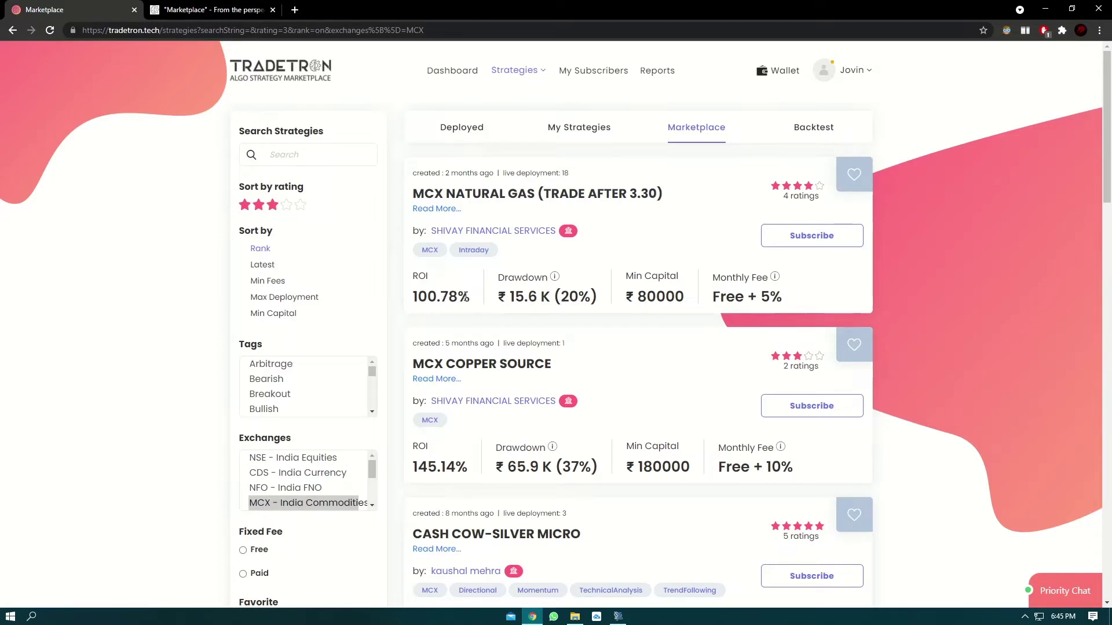
Highlight the 100.78% ROI and ₹ 80000 minimum capital figures on the MCX result.
drag(470, 302, 412, 298)
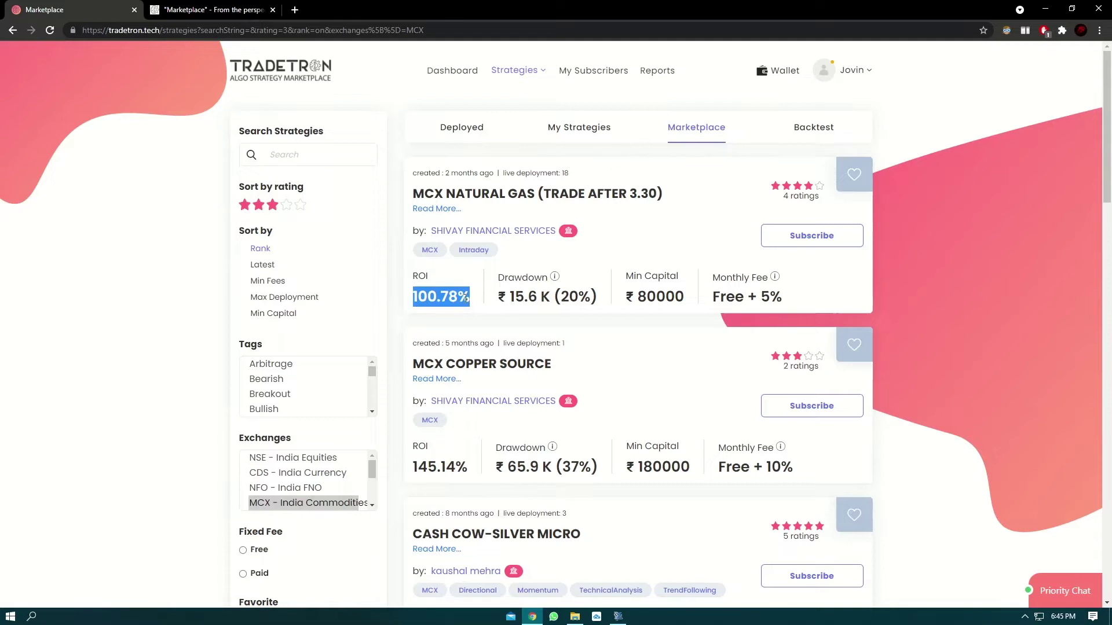
drag(466, 298, 424, 294)
drag(541, 298, 496, 298)
drag(690, 301, 621, 298)
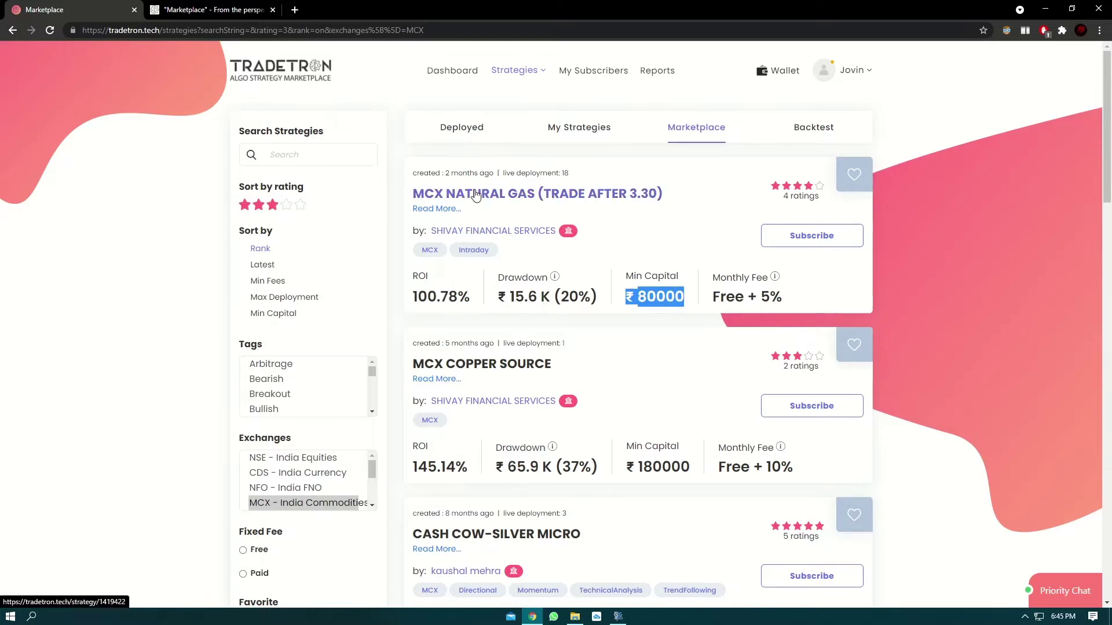
Open the MCX NATURAL GAS (TRADE AFTER 3.30) strategy details and scroll to its Statistics.
click(502, 193)
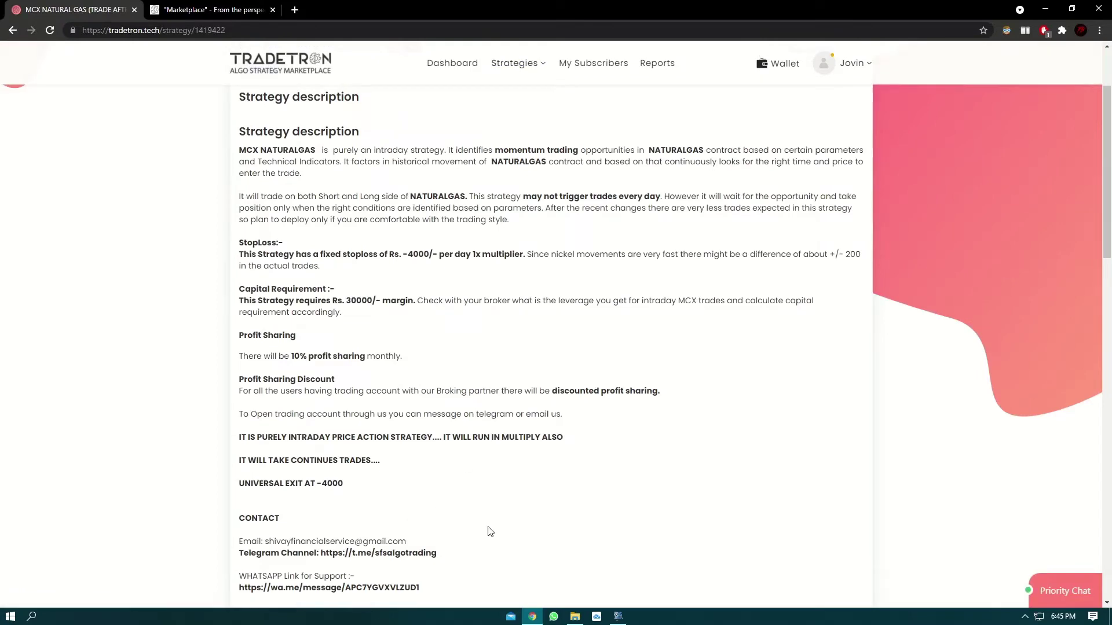
scroll(631, 197, down, 10)
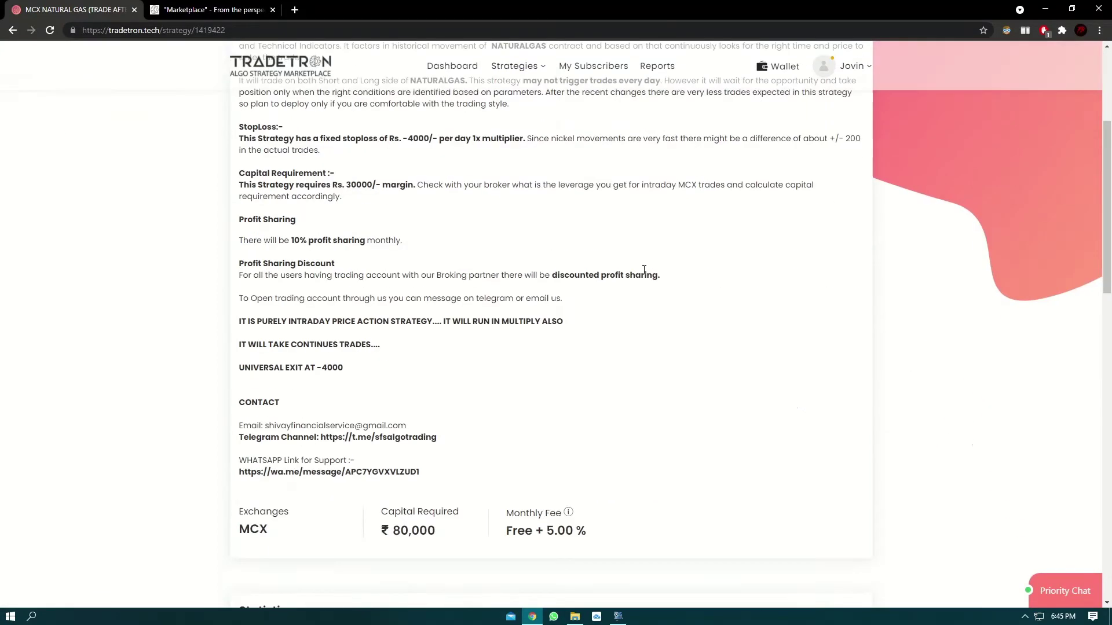
scroll(568, 168, down, 2)
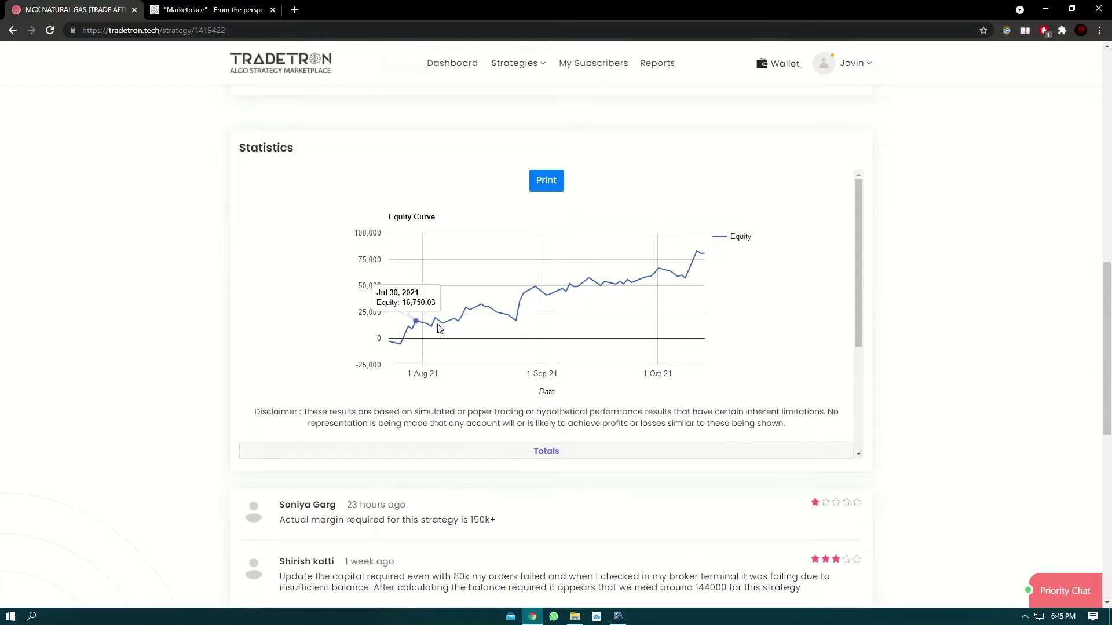
drag(857, 199, 867, 284)
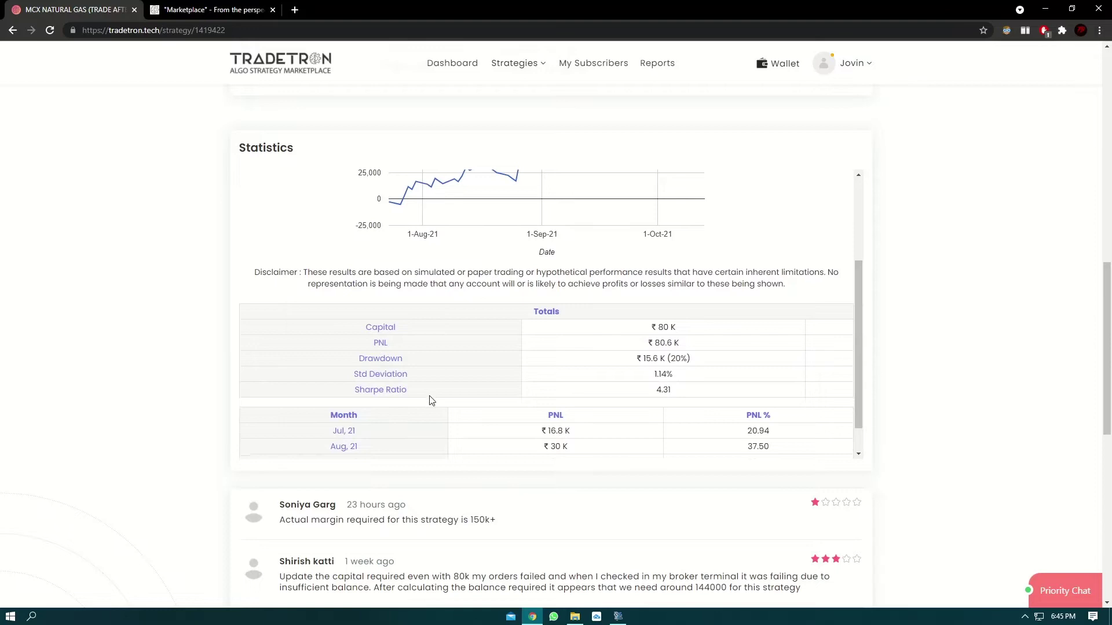
Highlight the Totals table's risk figures and PNL label, then scroll through the reviews.
drag(414, 374, 351, 390)
double_click(380, 343)
drag(860, 275, 862, 300)
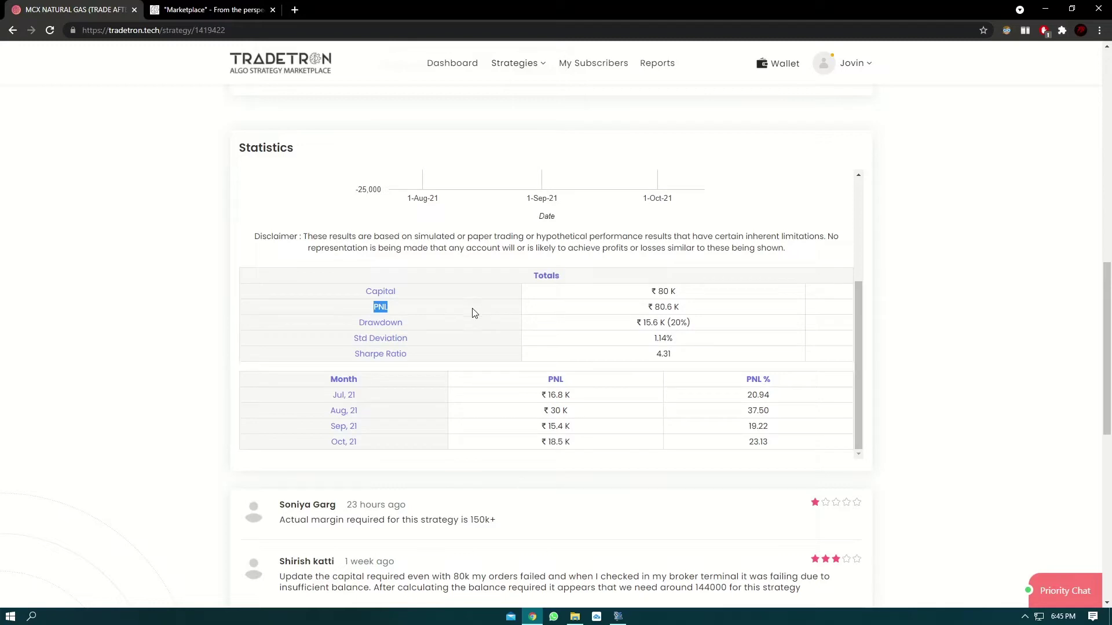
click(373, 398)
scroll(422, 312, down, 3)
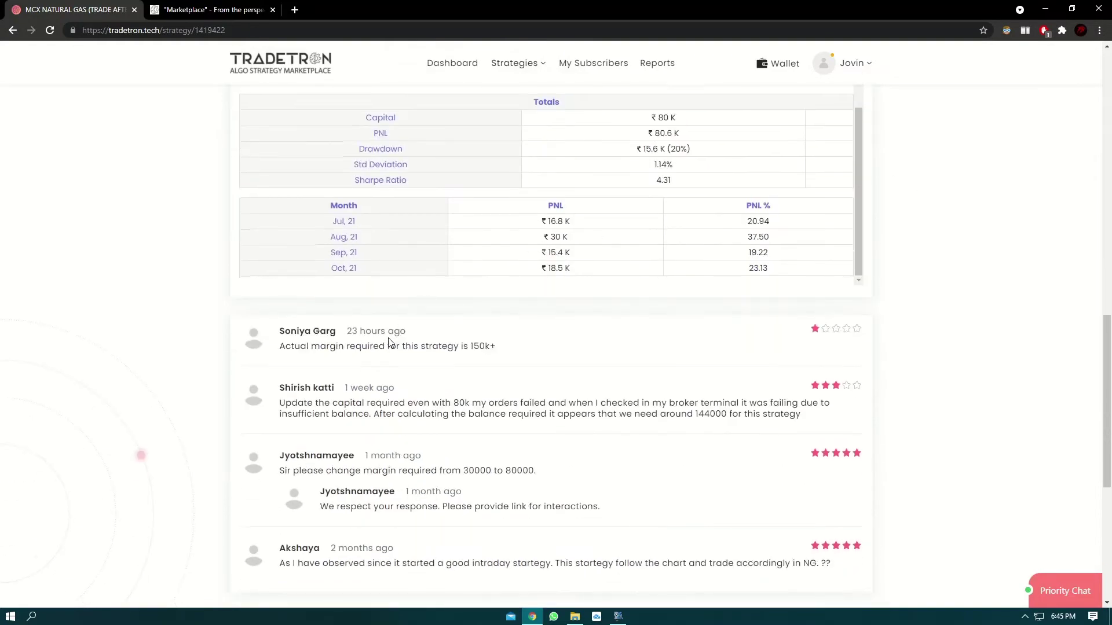
scroll(389, 341, down, 1)
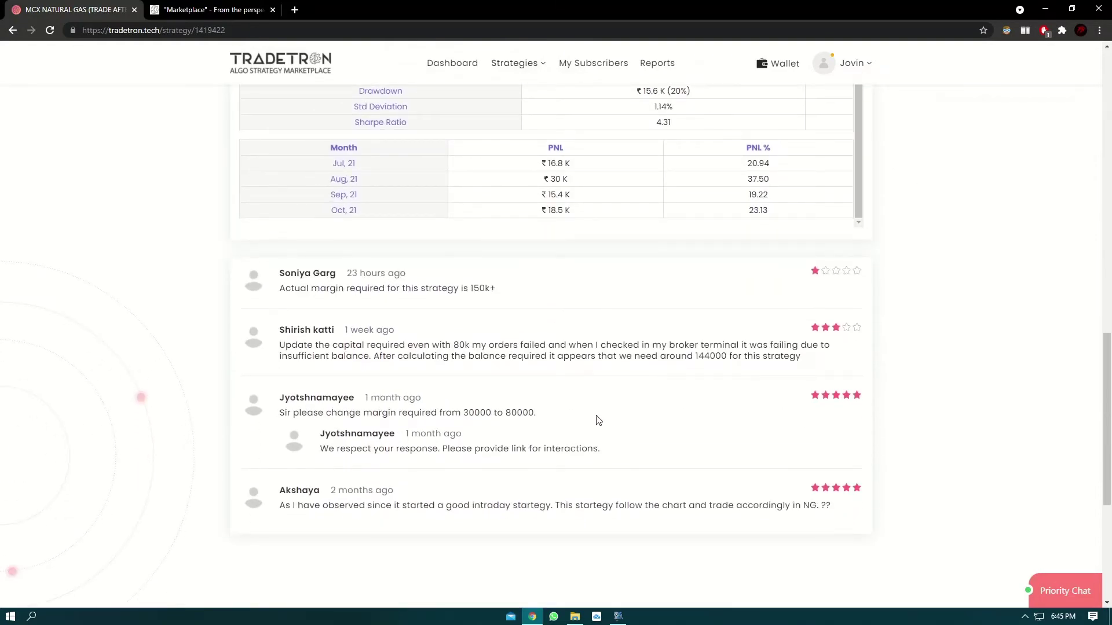
scroll(598, 420, up, 15)
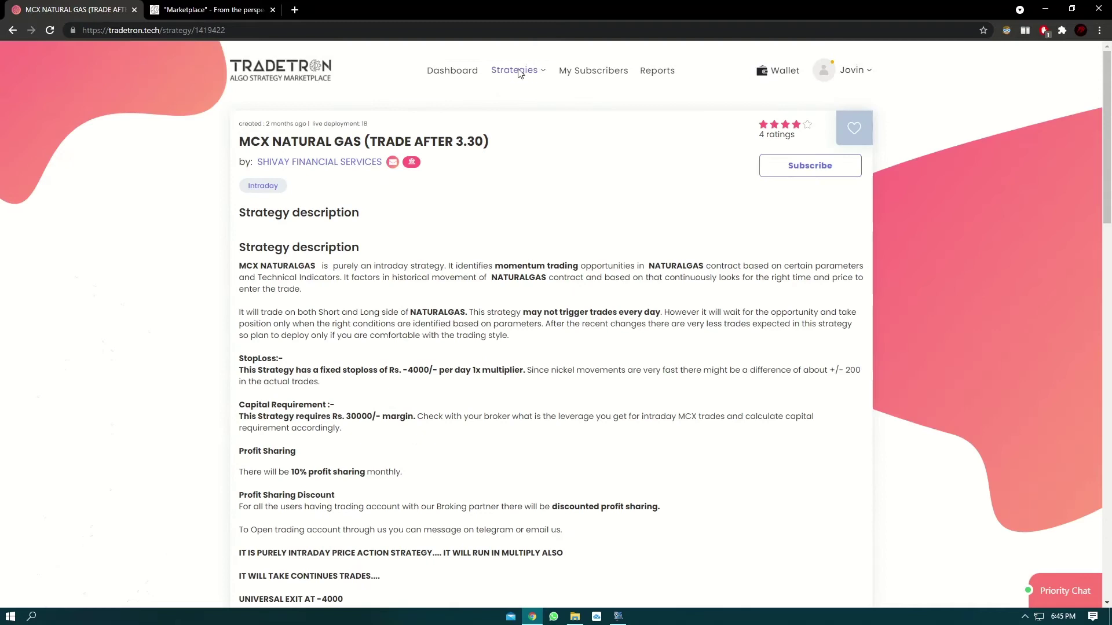
Return to Strategies > Marketplace, subscribe to Banknifty OptionZoom, and dismiss the success notice.
mouse_move(520, 72)
click(509, 154)
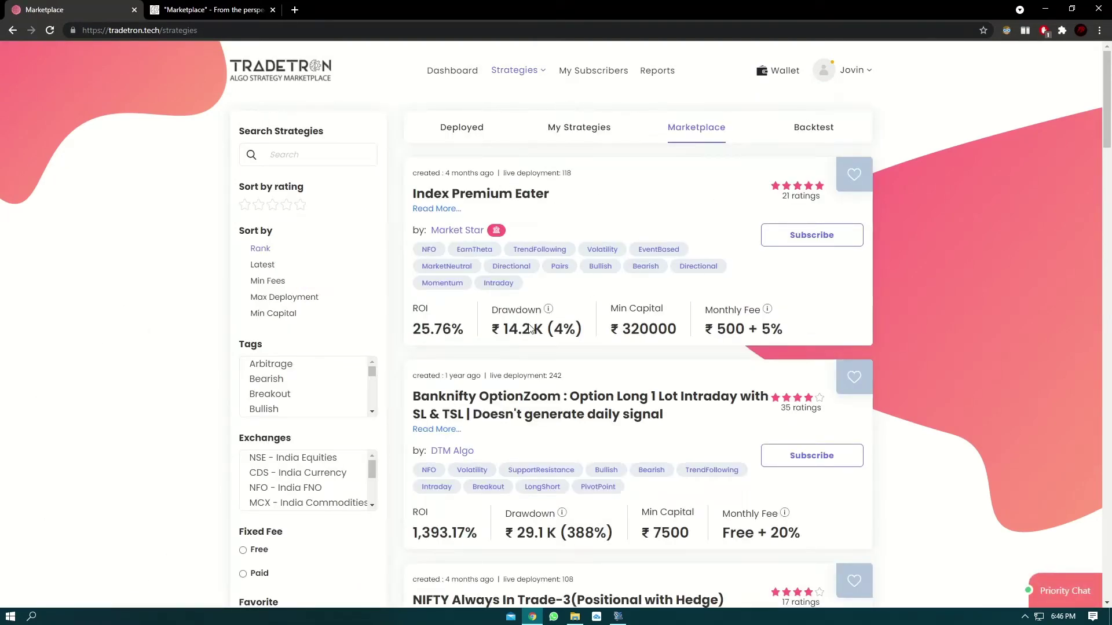
scroll(652, 321, down, 1)
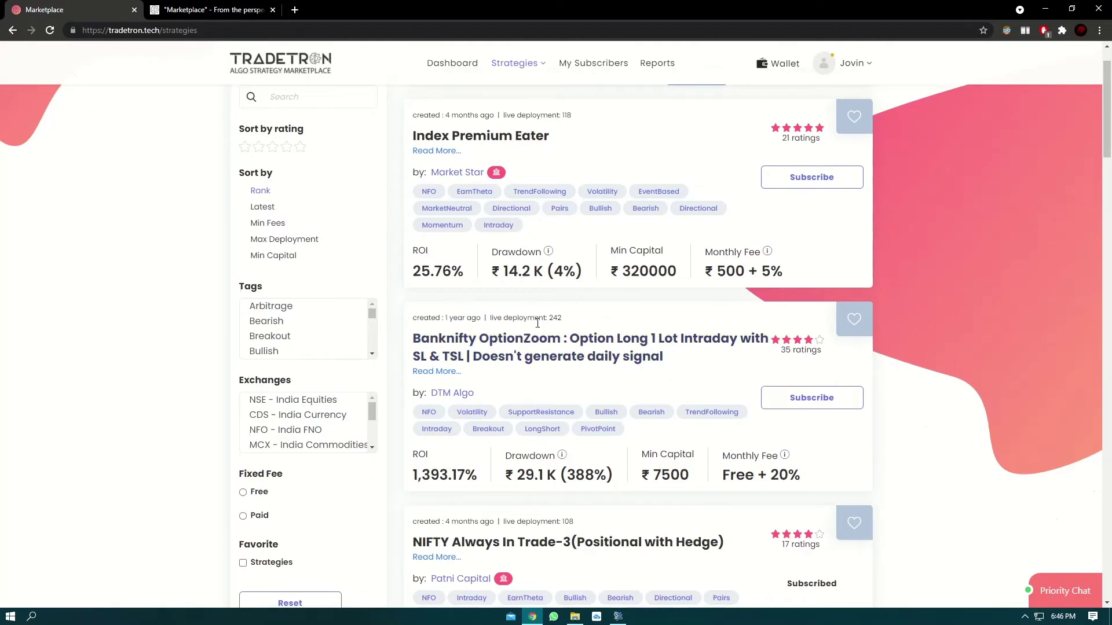
click(811, 398)
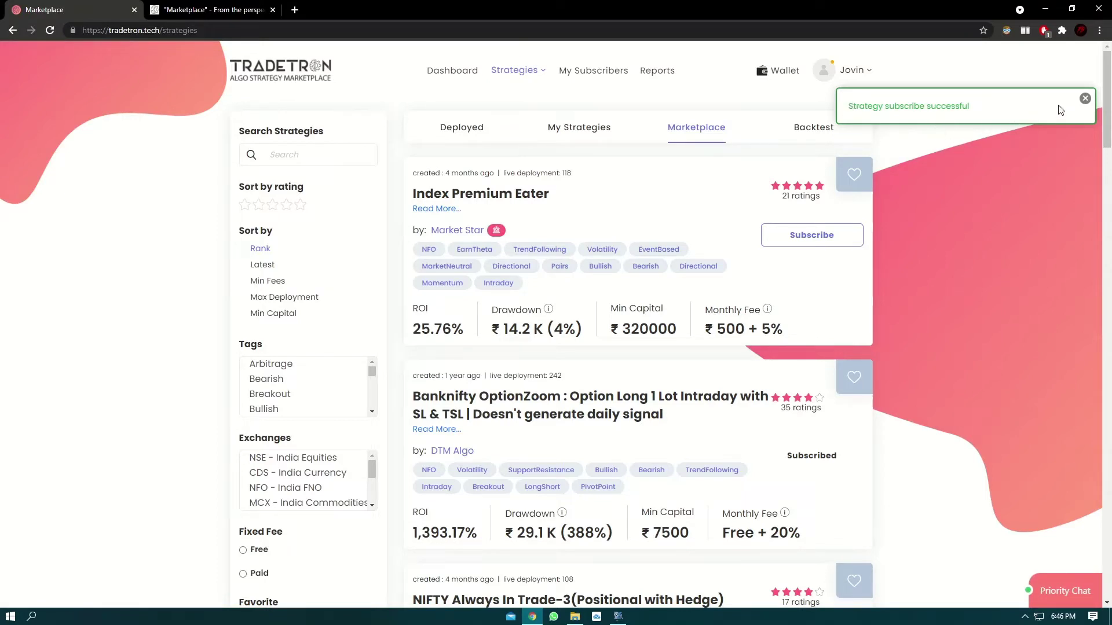
click(1084, 98)
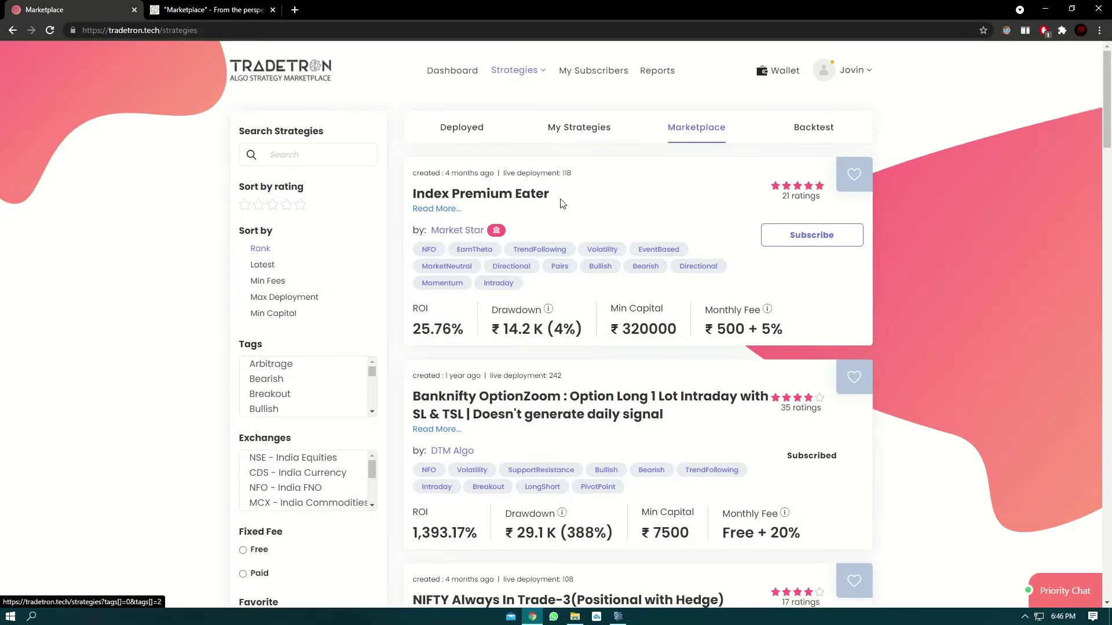
Switch My Strategies to the On Marketplace view and open Banknifty OptionZoom's deploy settings.
click(586, 134)
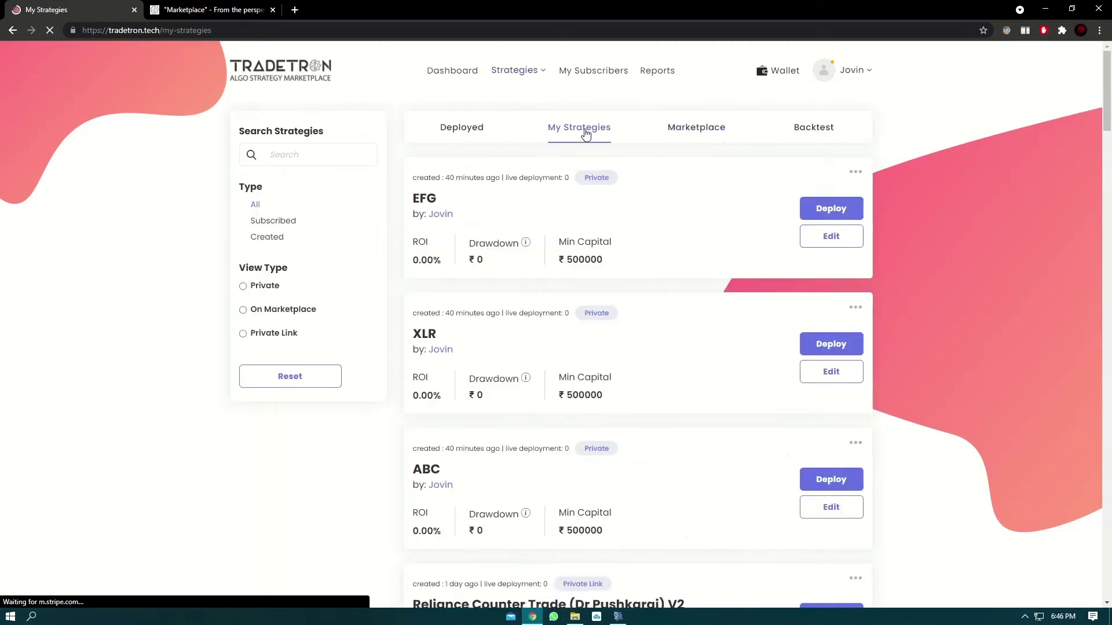
drag(276, 311, 274, 312)
click(275, 313)
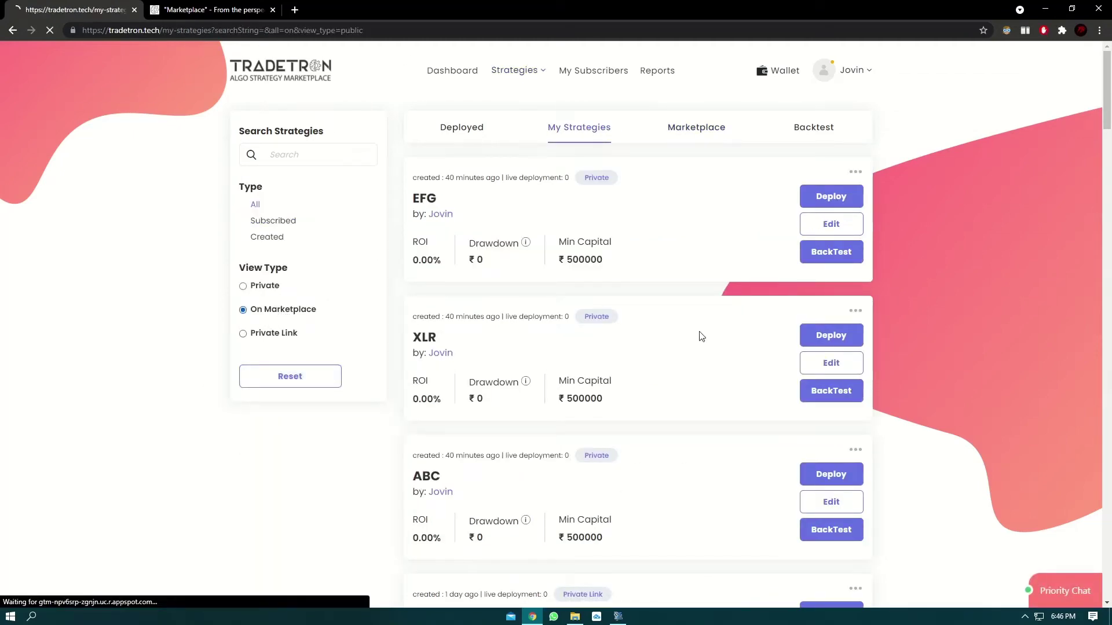
scroll(607, 297, down, 3)
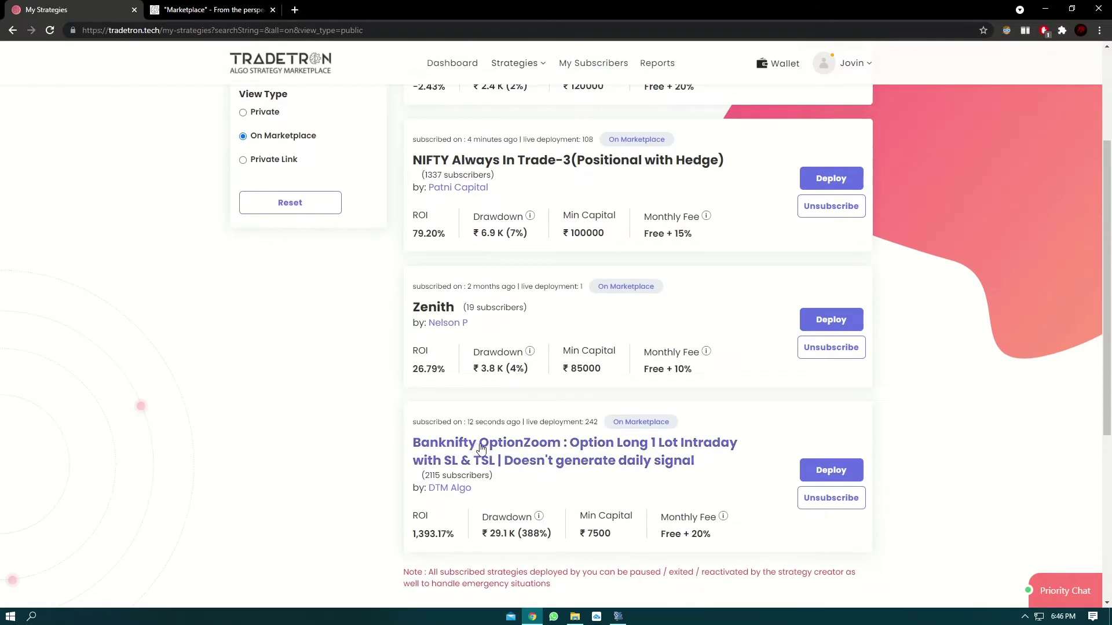
scroll(503, 405, down, 2)
drag(524, 307, 468, 303)
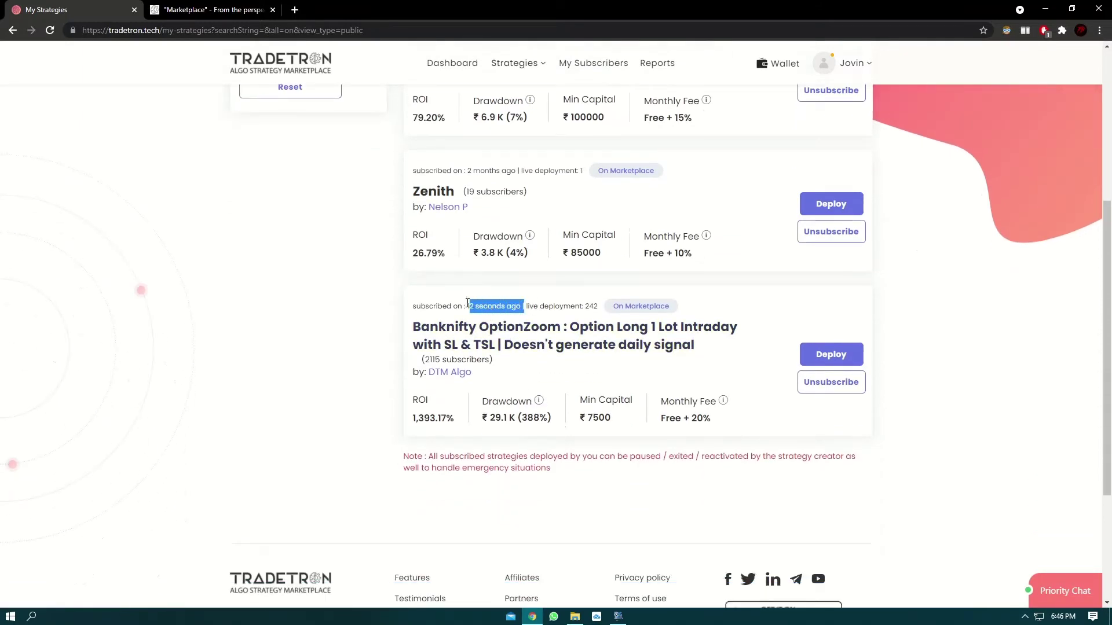
click(471, 304)
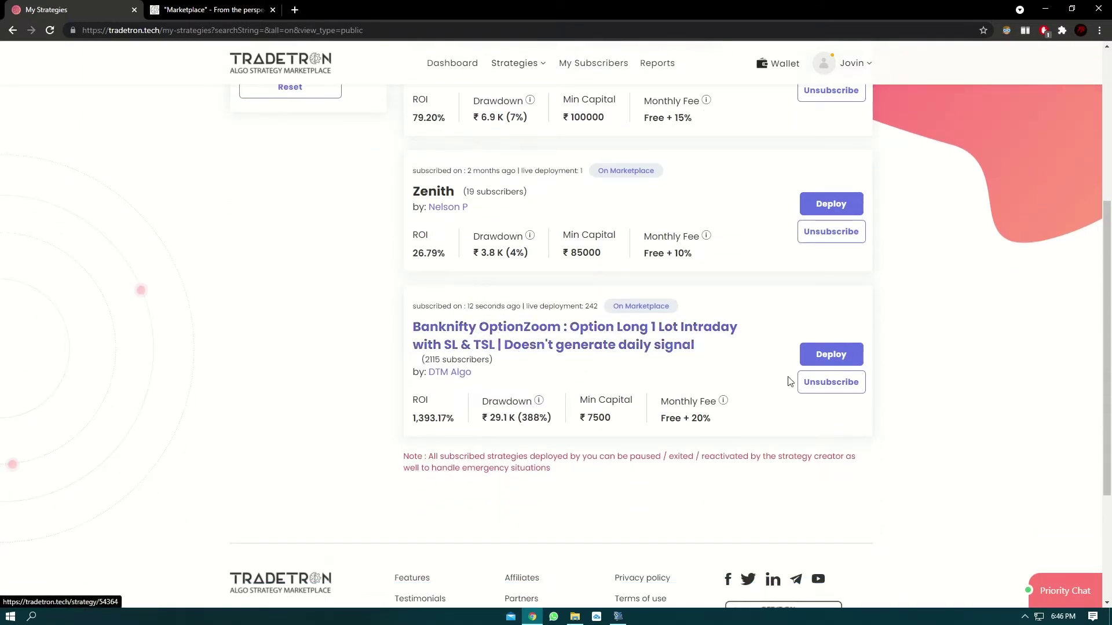
click(834, 354)
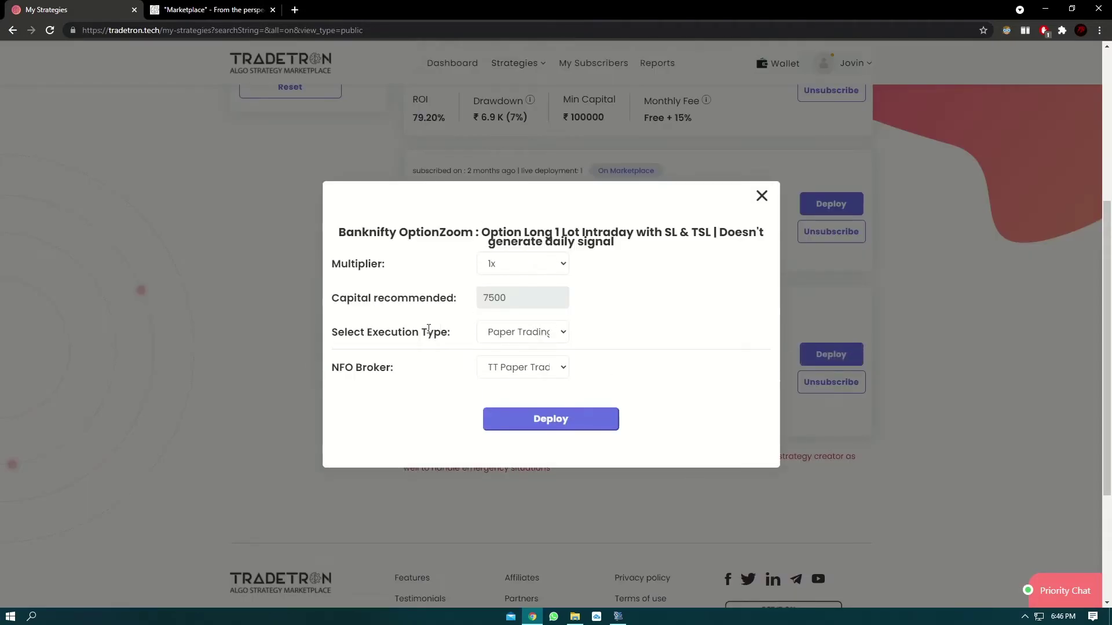
Deploy Banknifty OptionZoom with Paper Trading execution, view it on Deployed, then return to My Strategies.
drag(441, 332, 373, 332)
click(522, 332)
click(524, 339)
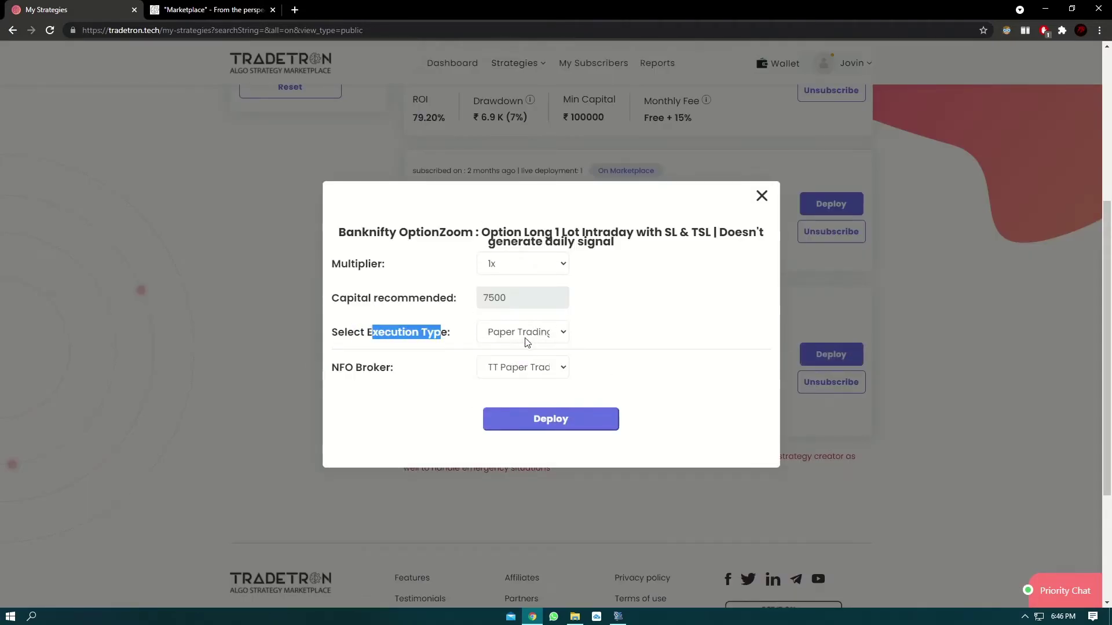
click(541, 418)
click(521, 403)
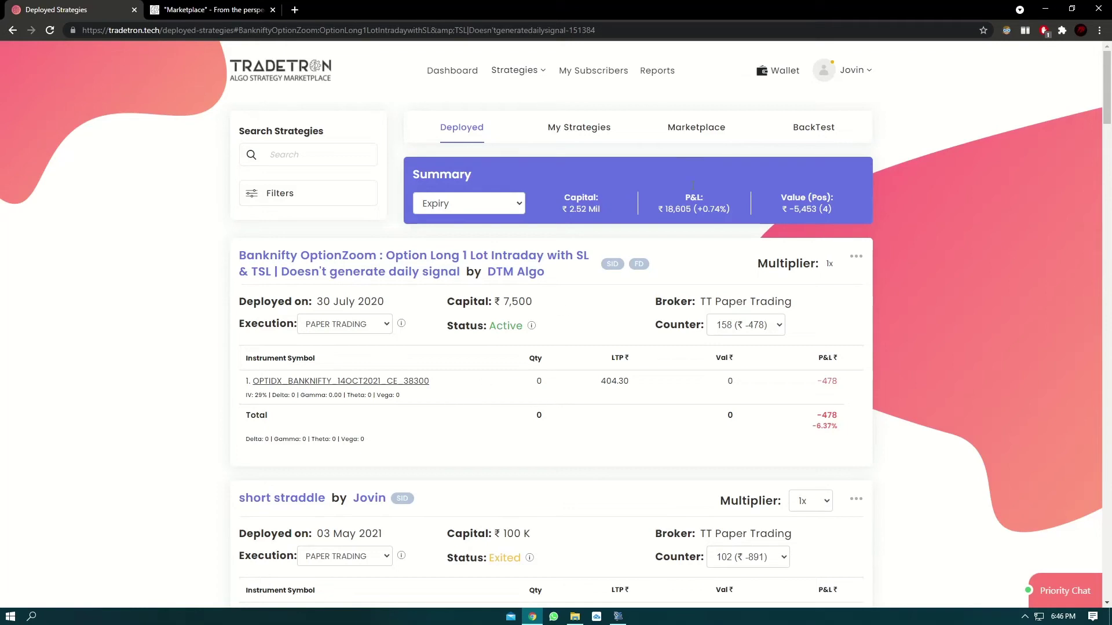
click(580, 132)
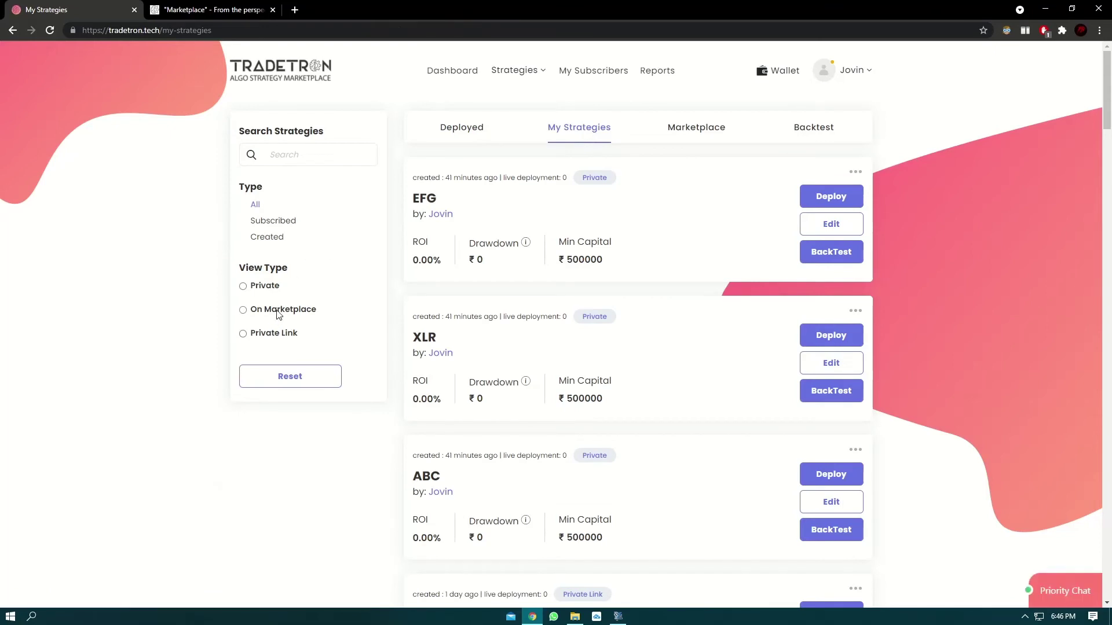
Open Banknifty OptionZoom's deploy settings and set Execution Type to Live Auto.
scroll(410, 405, down, 3)
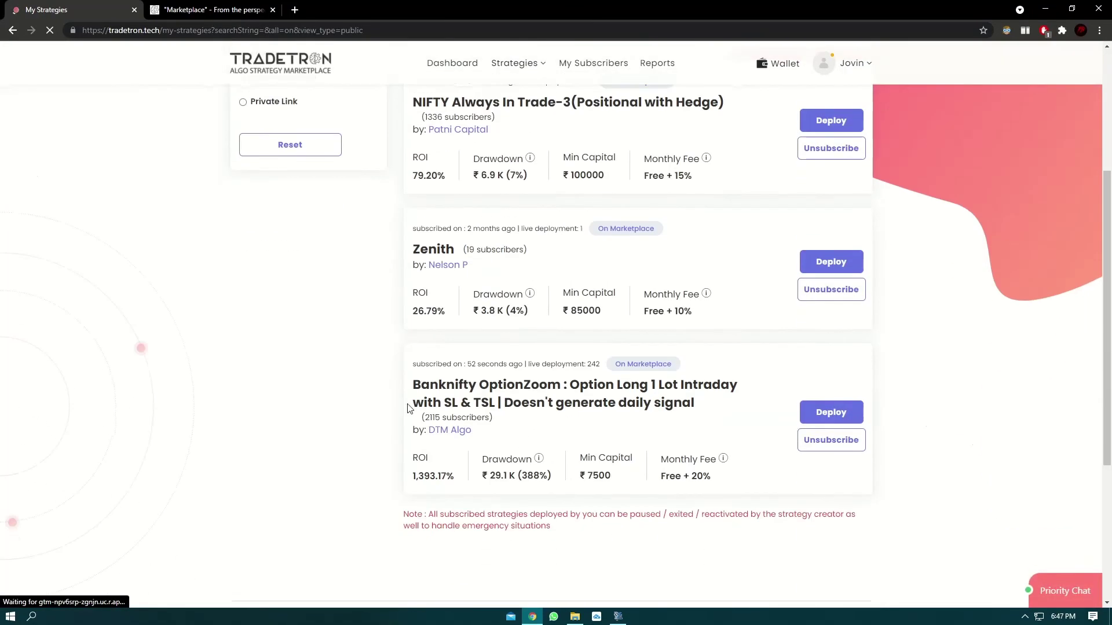
click(832, 415)
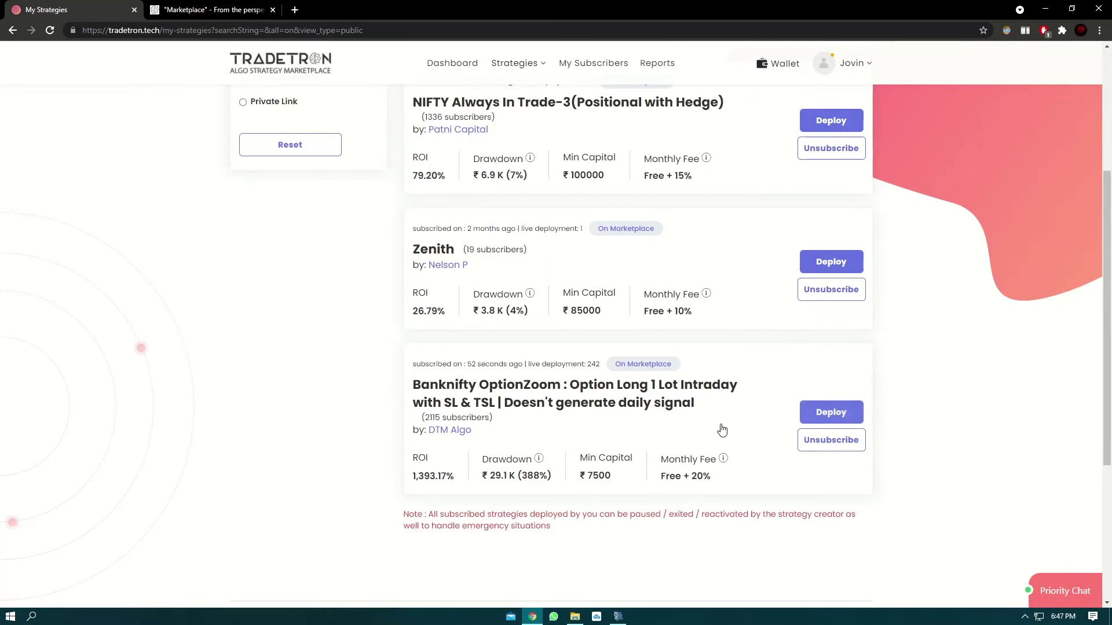
click(808, 413)
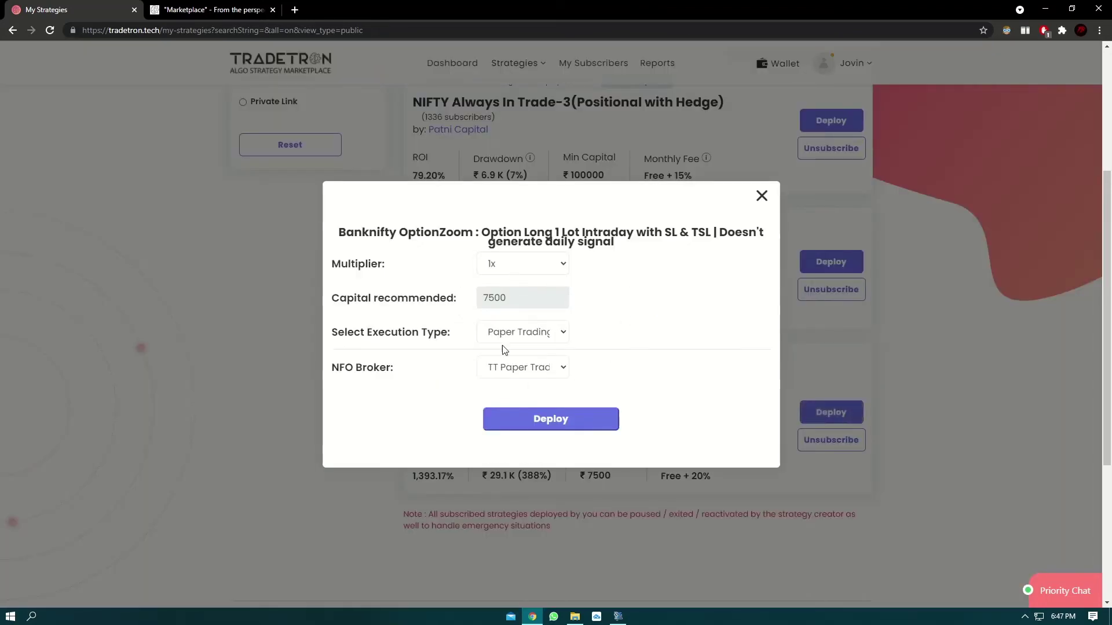
drag(332, 332, 450, 332)
click(521, 332)
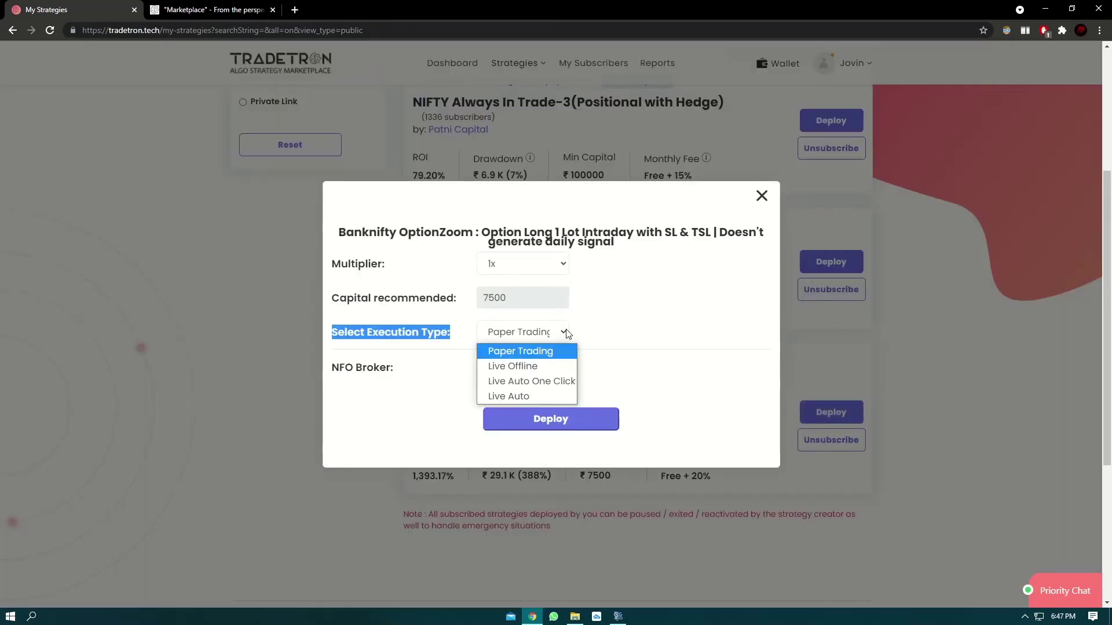
click(502, 396)
Choose Finvasia as the NFO Broker and deploy the strategy live.
drag(412, 374, 355, 367)
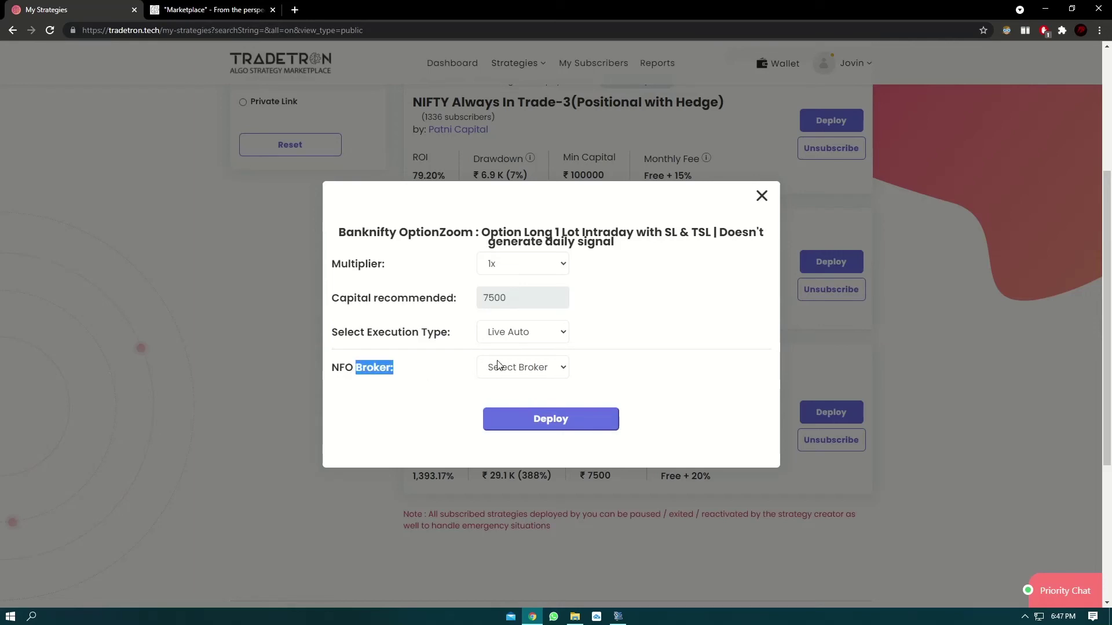
click(513, 366)
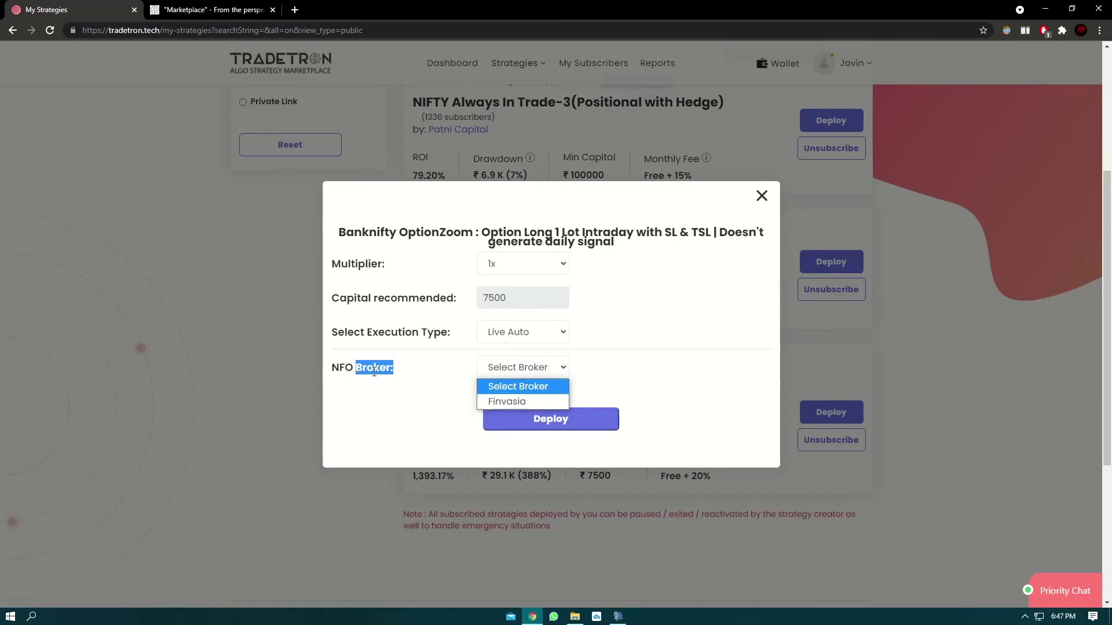
click(375, 371)
triple_click(374, 371)
click(531, 374)
click(513, 400)
click(548, 425)
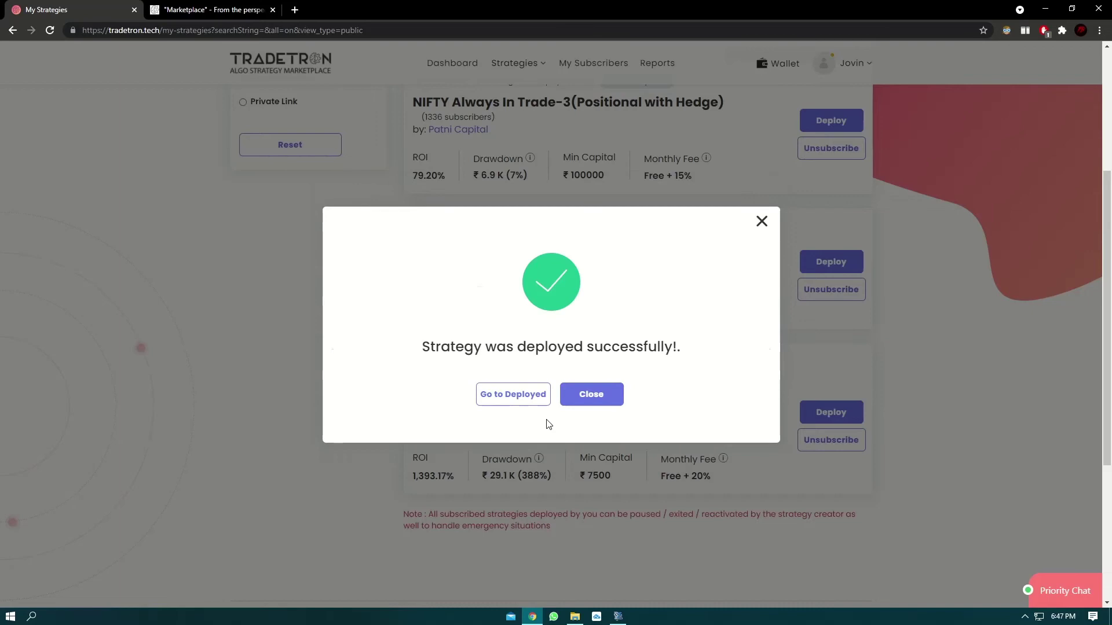
drag(430, 345, 680, 344)
Go to Deployed and verify Banknifty OptionZoom shows Active, Live Auto, Finvasia broker and ₹7,500 capital.
click(681, 344)
click(512, 395)
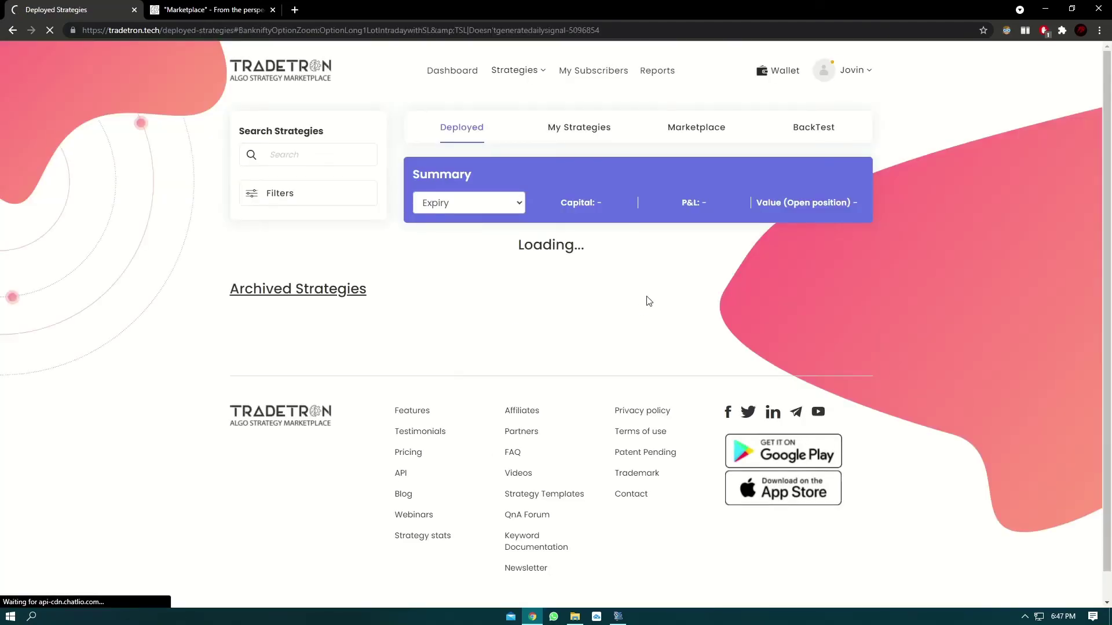
drag(1107, 105, 1089, 486)
scroll(475, 350, down, 2)
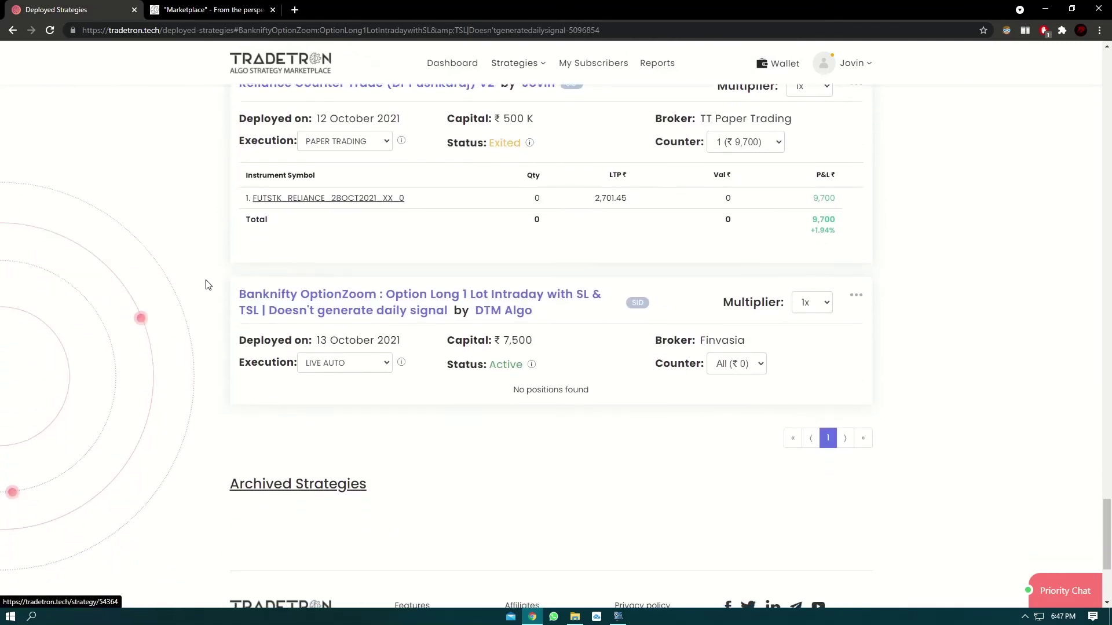
scroll(209, 268, down, 1)
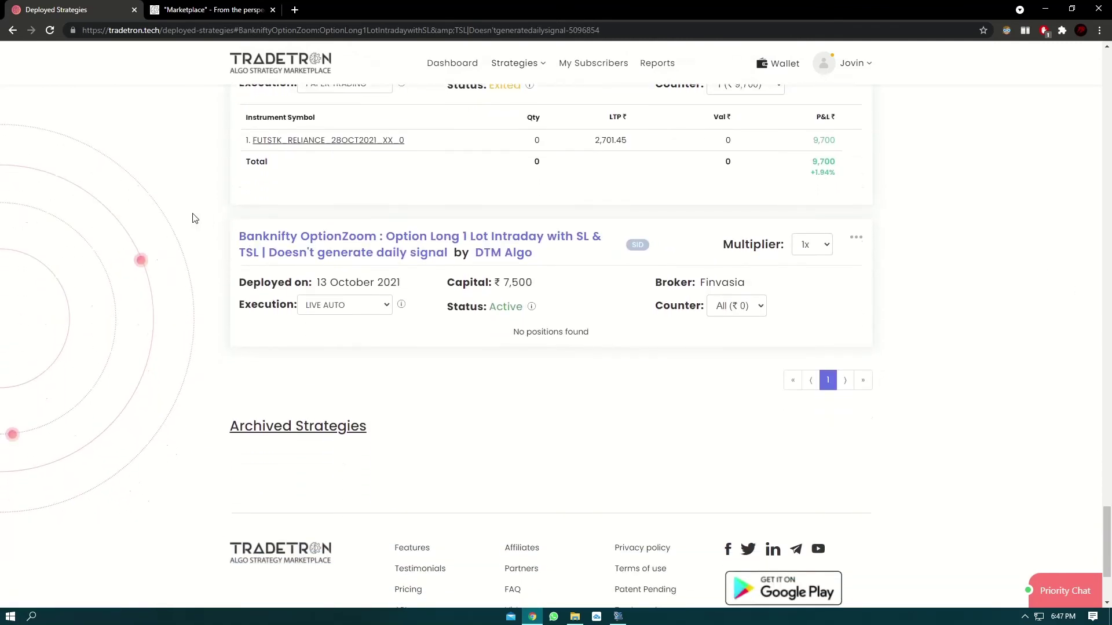
drag(194, 218, 862, 218)
click(862, 218)
double_click(732, 282)
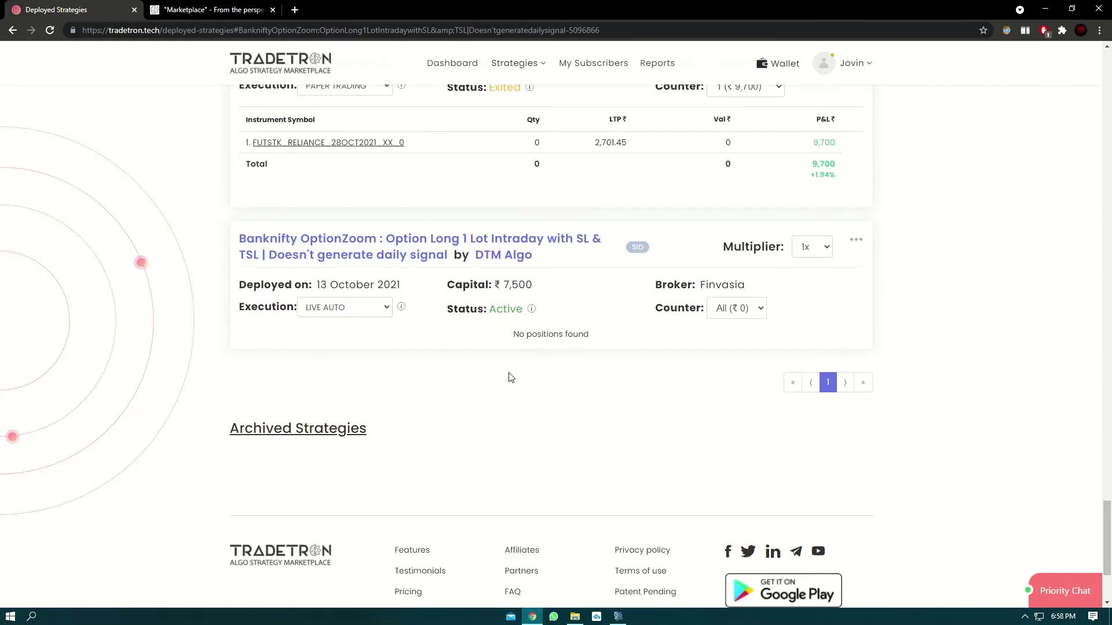
click(174, 10)
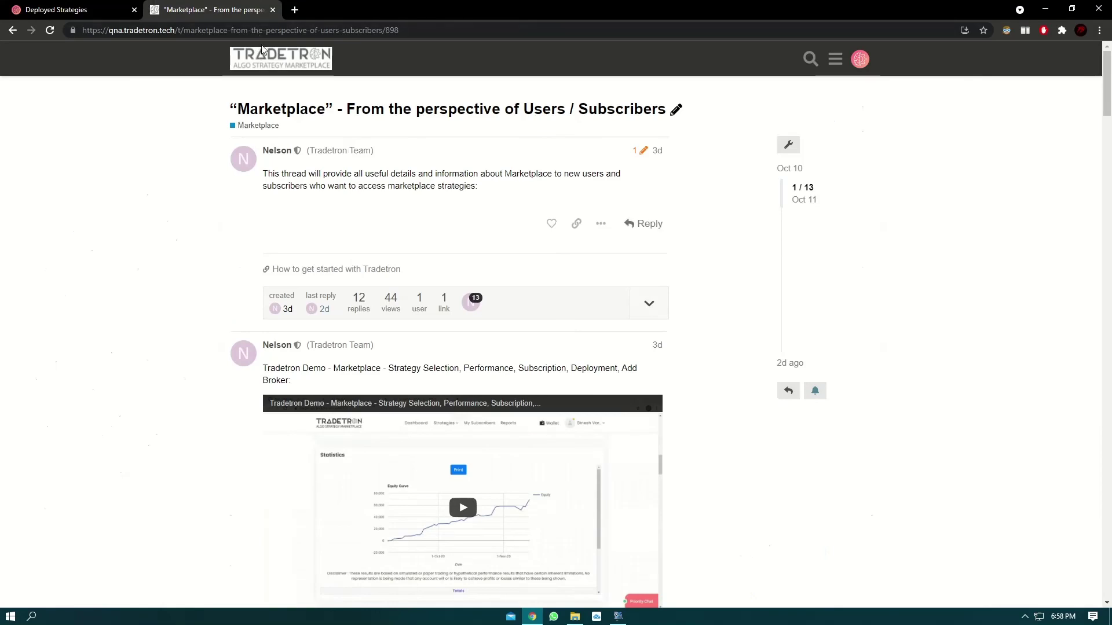
scroll(399, 268, down, 12)
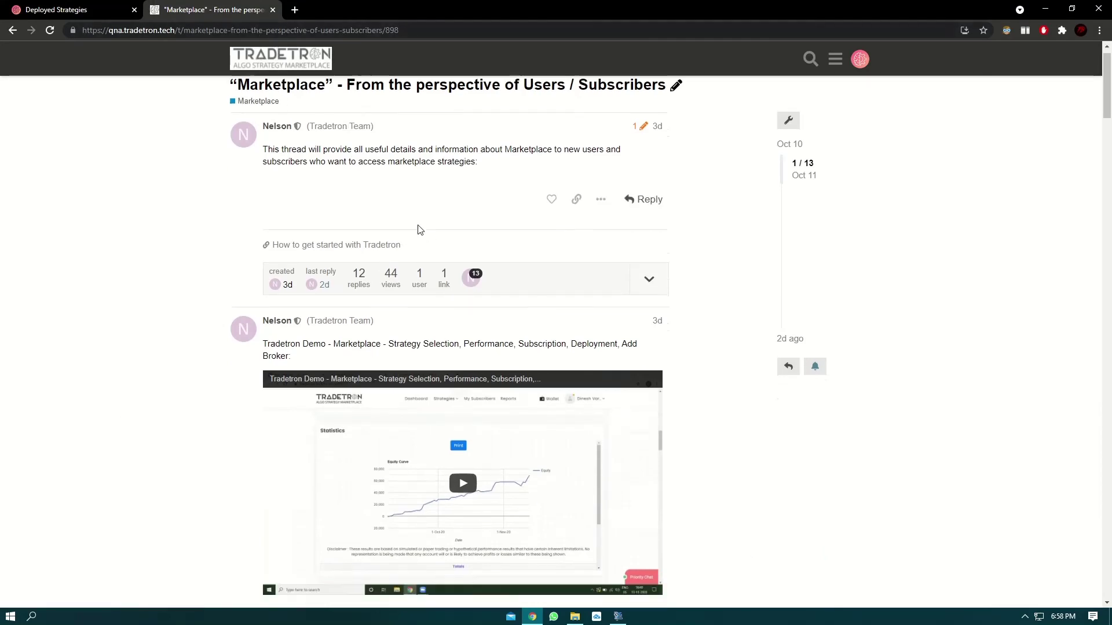
scroll(520, 181, down, 4)
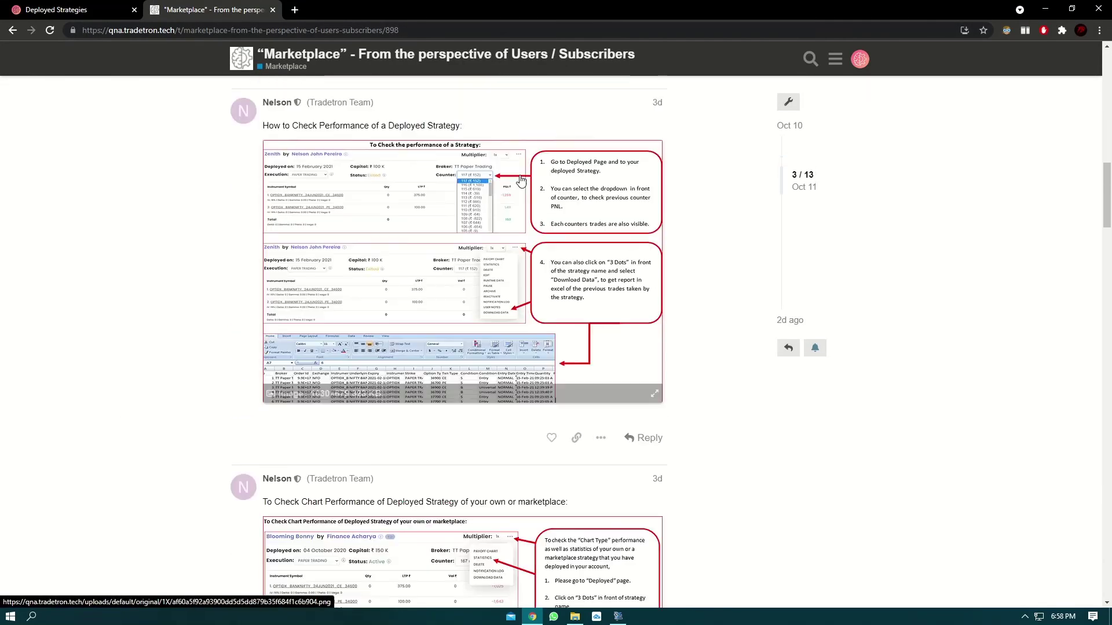
key(ctrl+Tab)
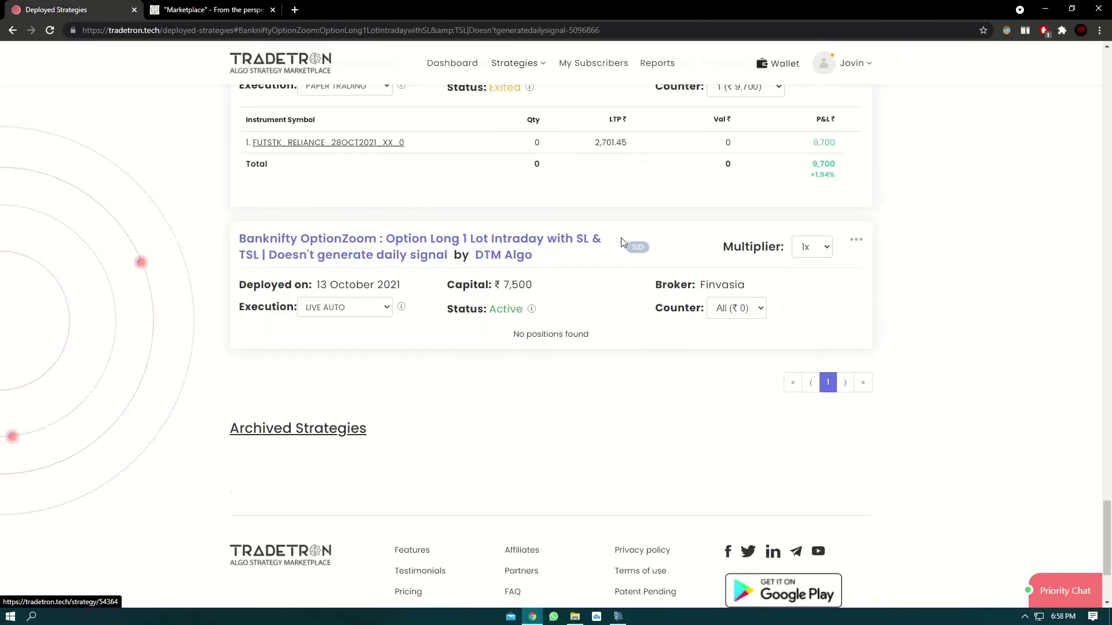